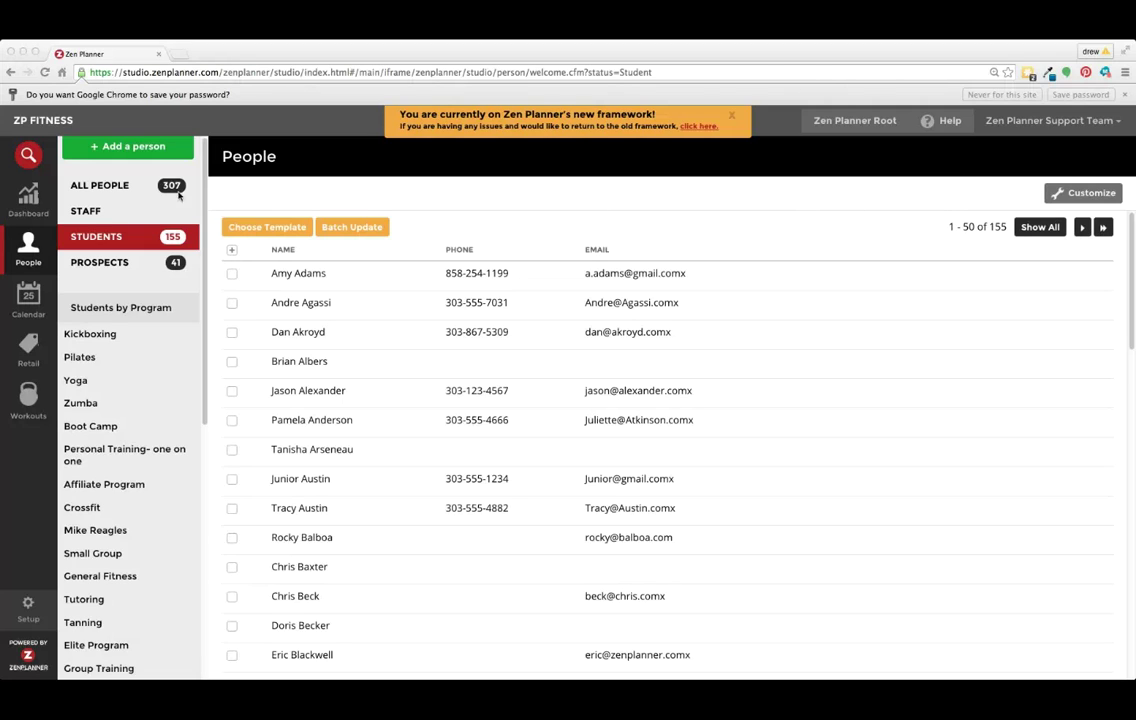
Start adding a new person and enter the student's first and last name.
left_click(42, 242)
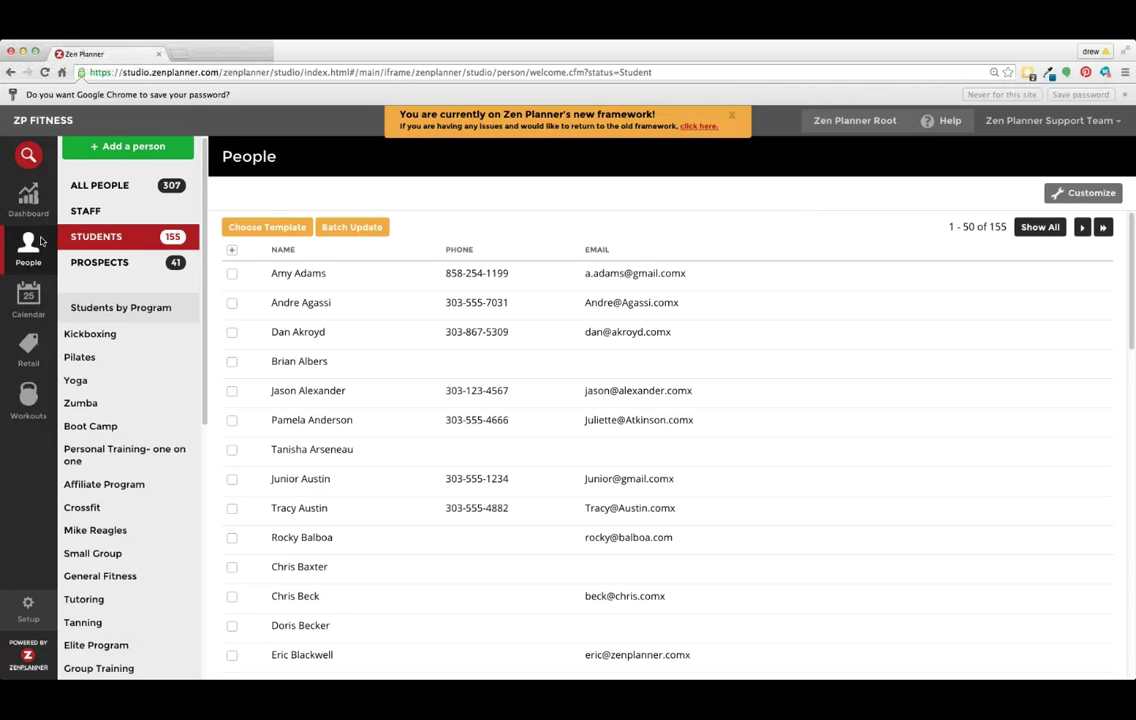
left_click(124, 146)
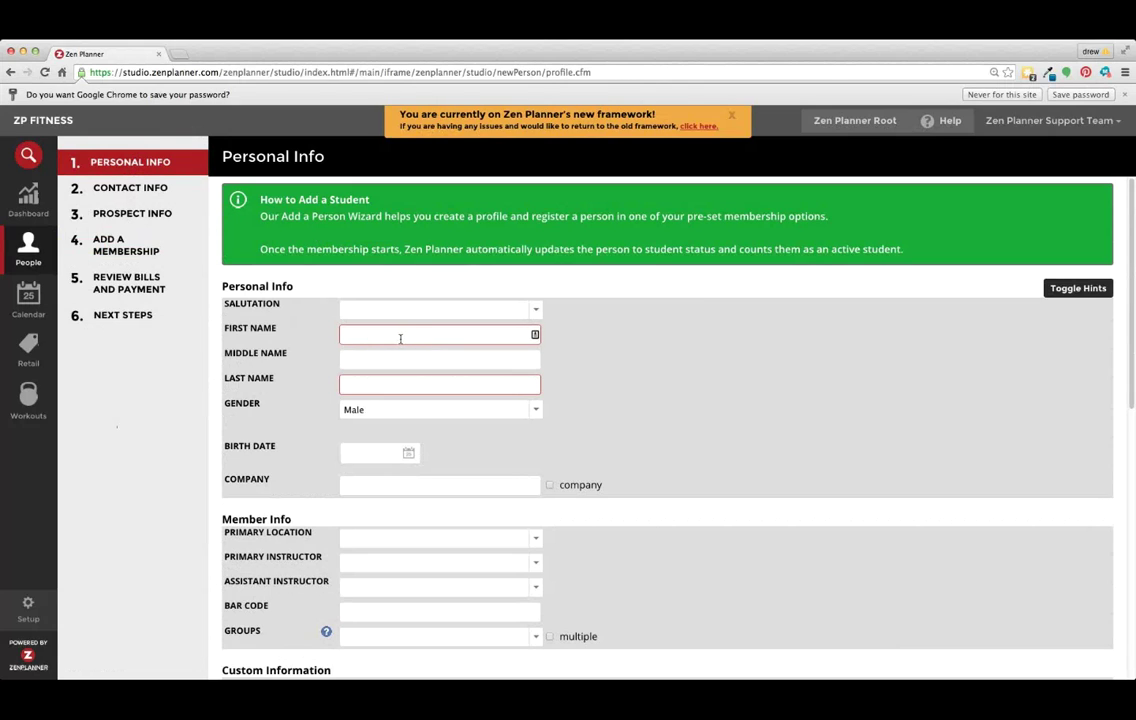
type("John")
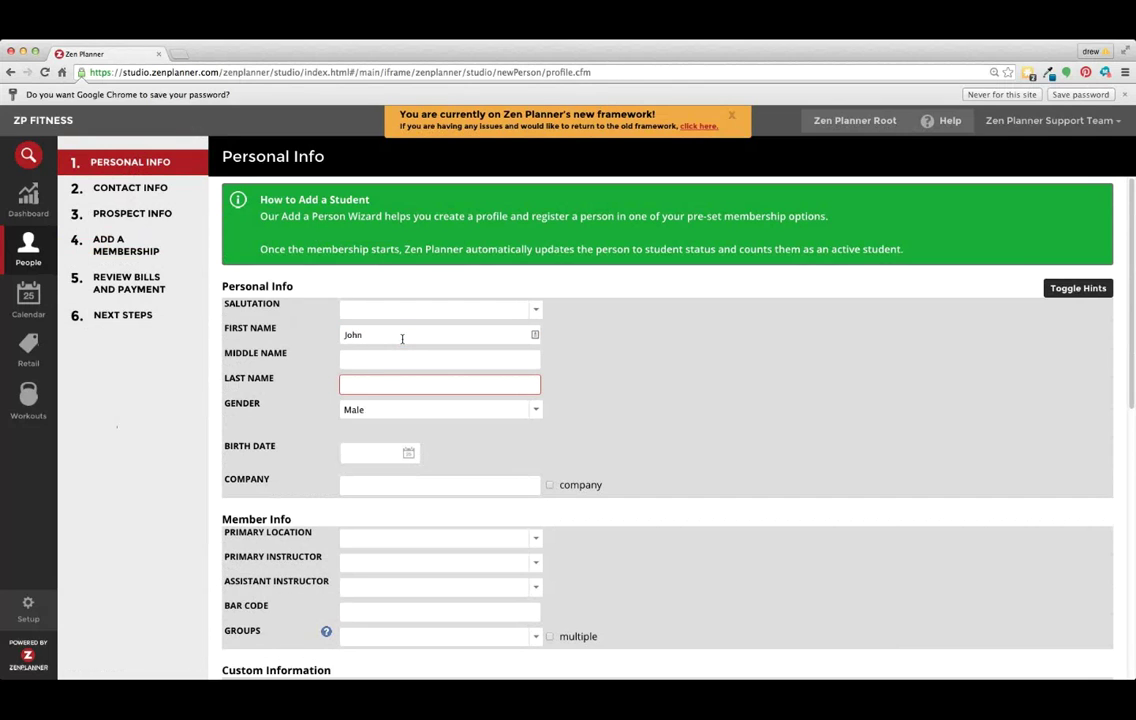
key("Tab")
type("Test")
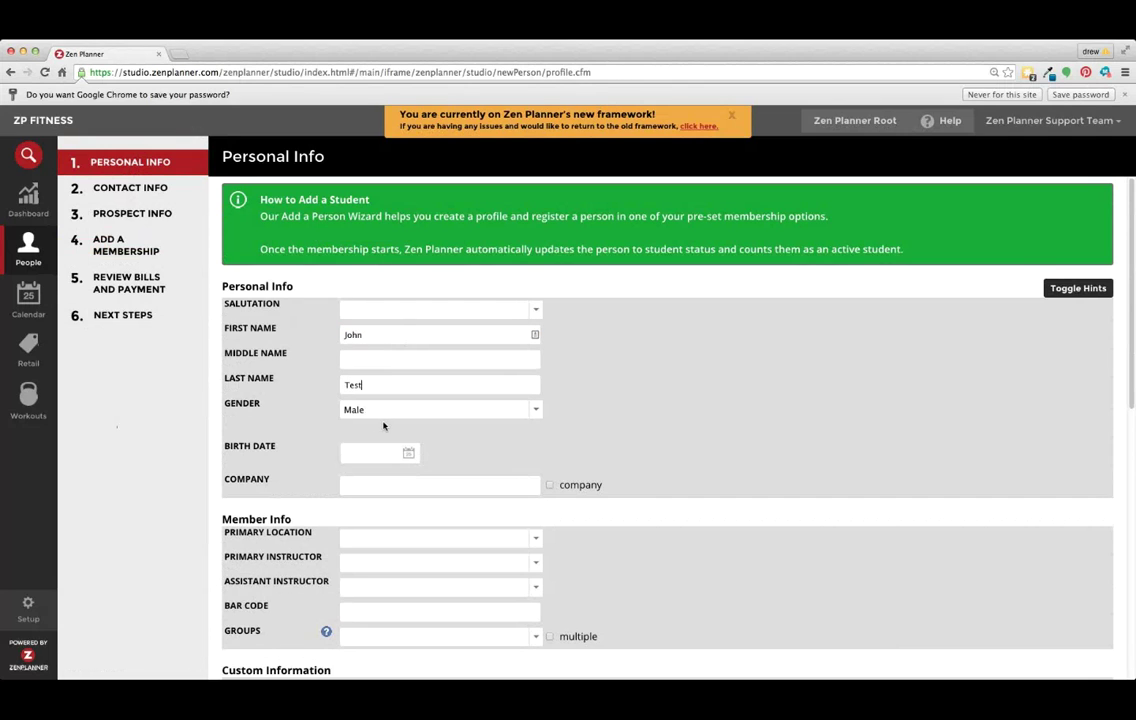
Save the Personal Info step and continue to Contact Info.
scroll(405, 428, "down", 2)
scroll(459, 434, "down", 4)
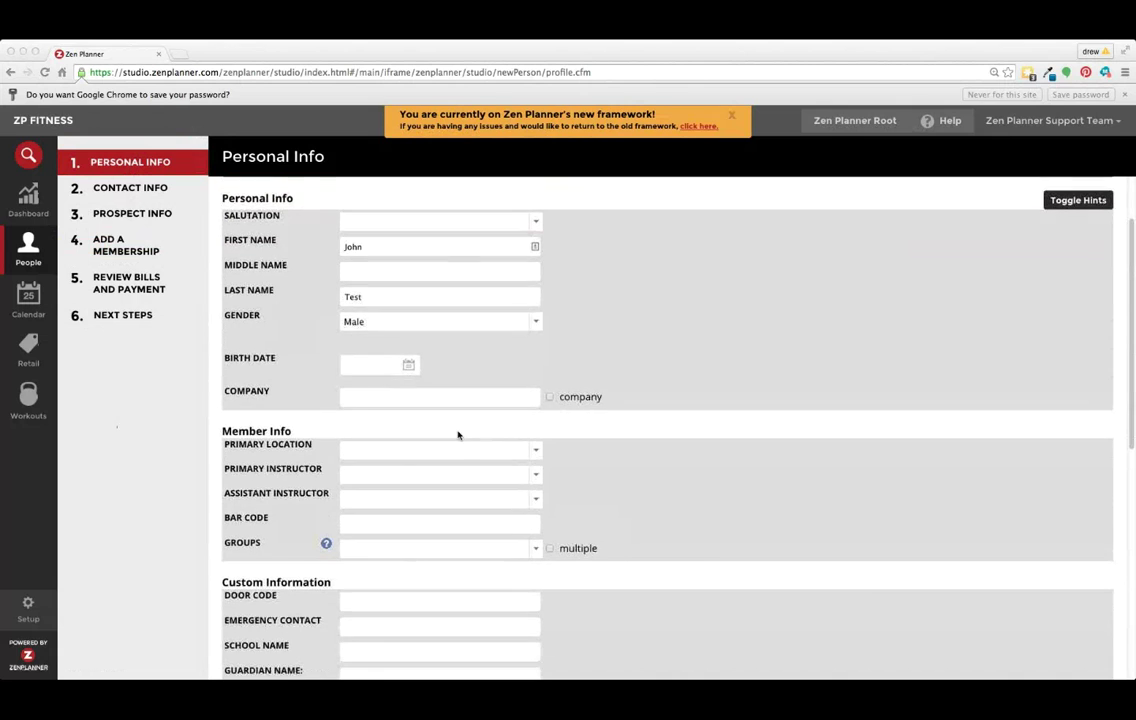
scroll(384, 391, "down", 4)
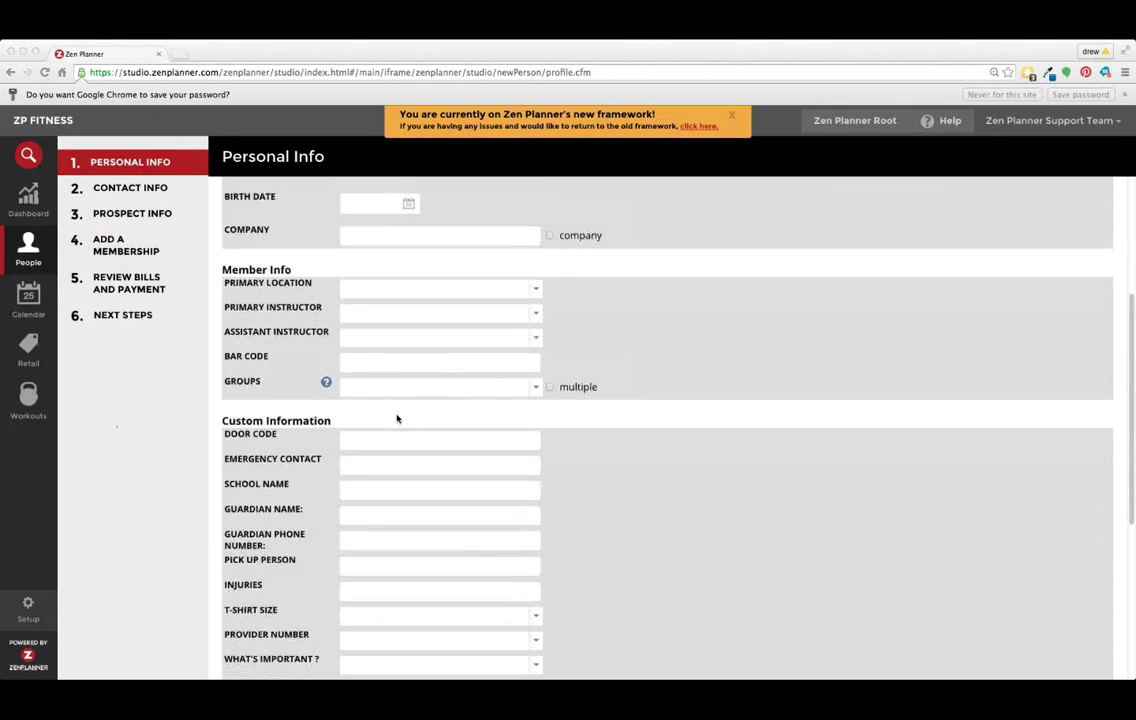
left_click(225, 376)
left_click_drag(223, 373, 336, 372)
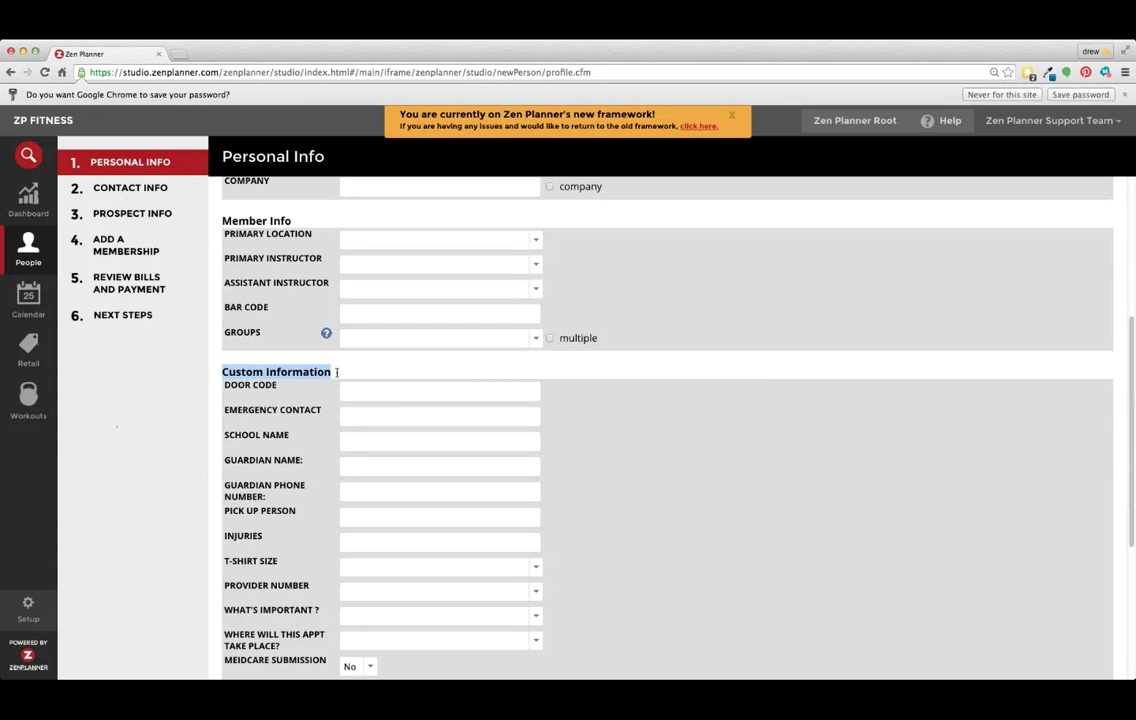
scroll(328, 404, "down", 9)
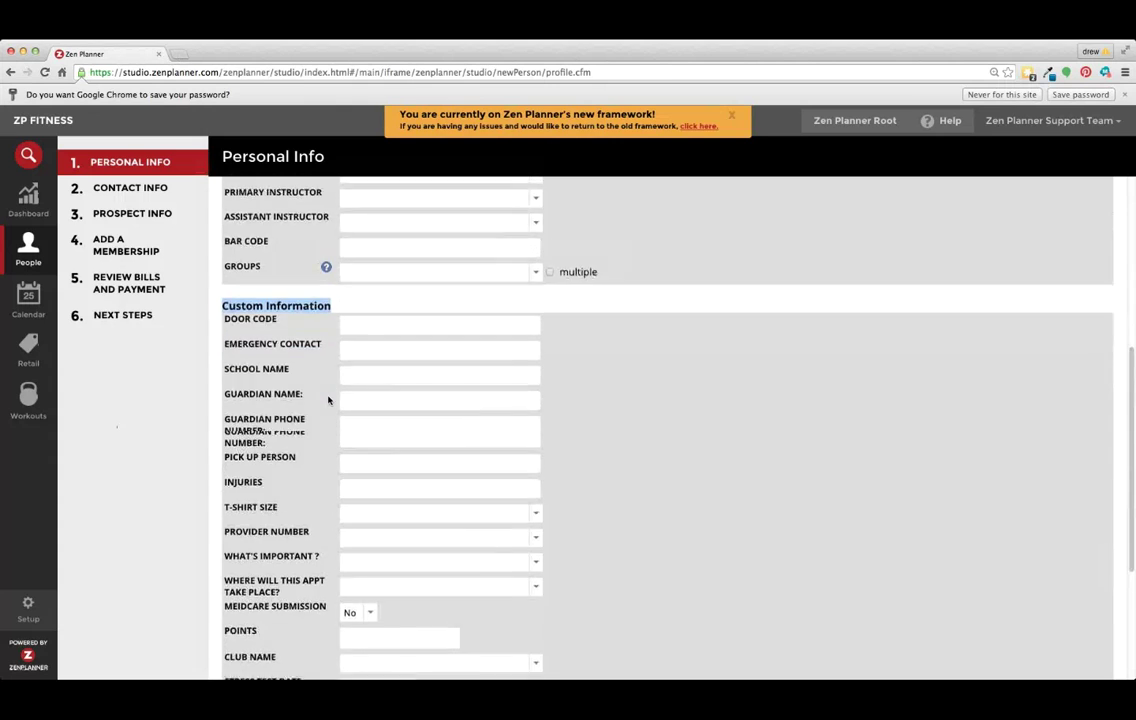
left_click(294, 644)
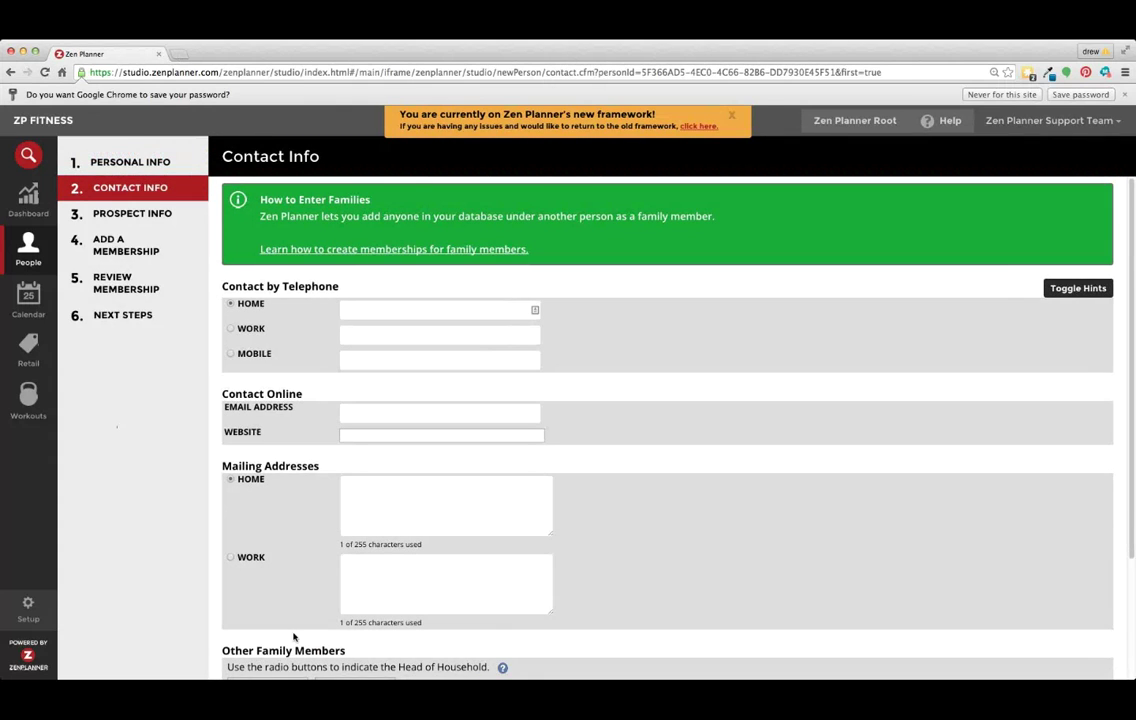
Enter the home phone number and confirm the person heads Other Family Members.
left_click(385, 309)
left_click(374, 501)
scroll(449, 520, "down", 3)
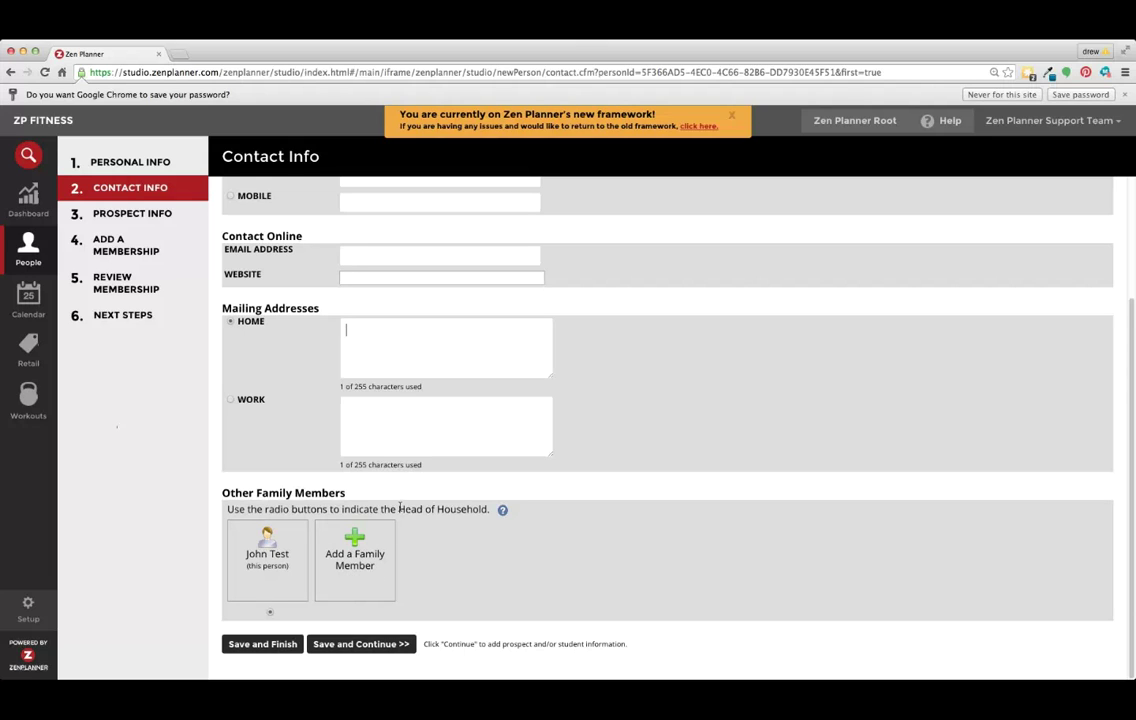
left_click_drag(398, 509, 488, 509)
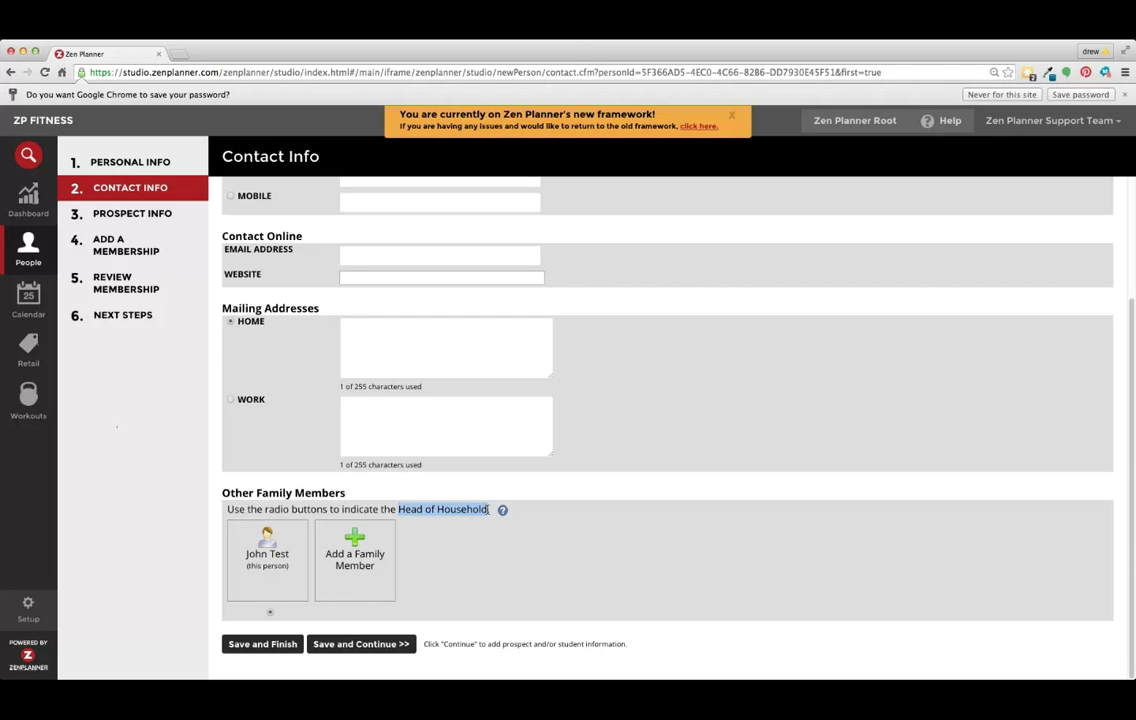
Submit Prospect Info with status, source and sales rep blank, inquiry date 06/18/2015.
left_click(389, 644)
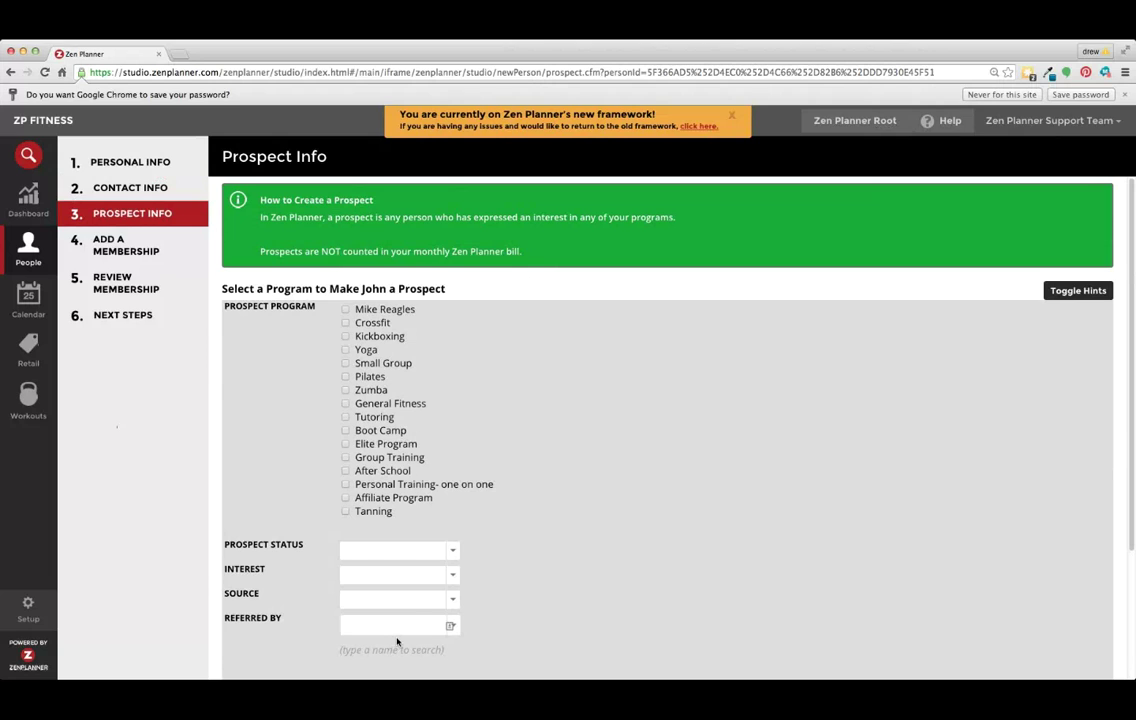
scroll(520, 560, "down", 3)
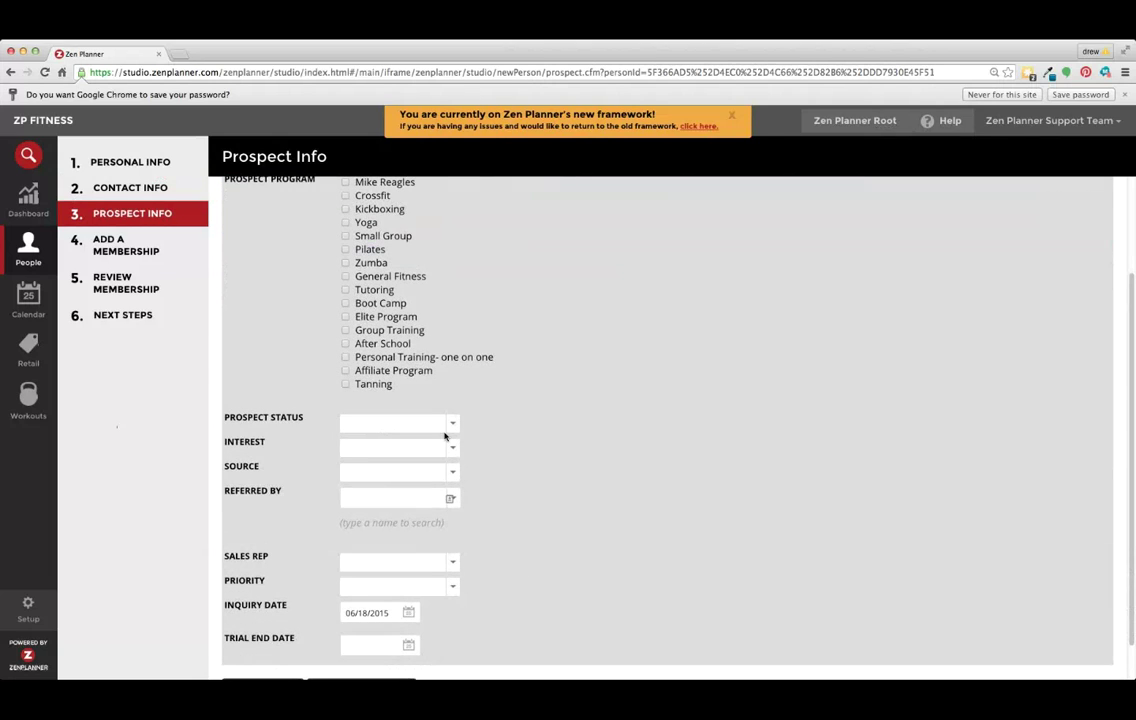
left_click(428, 424)
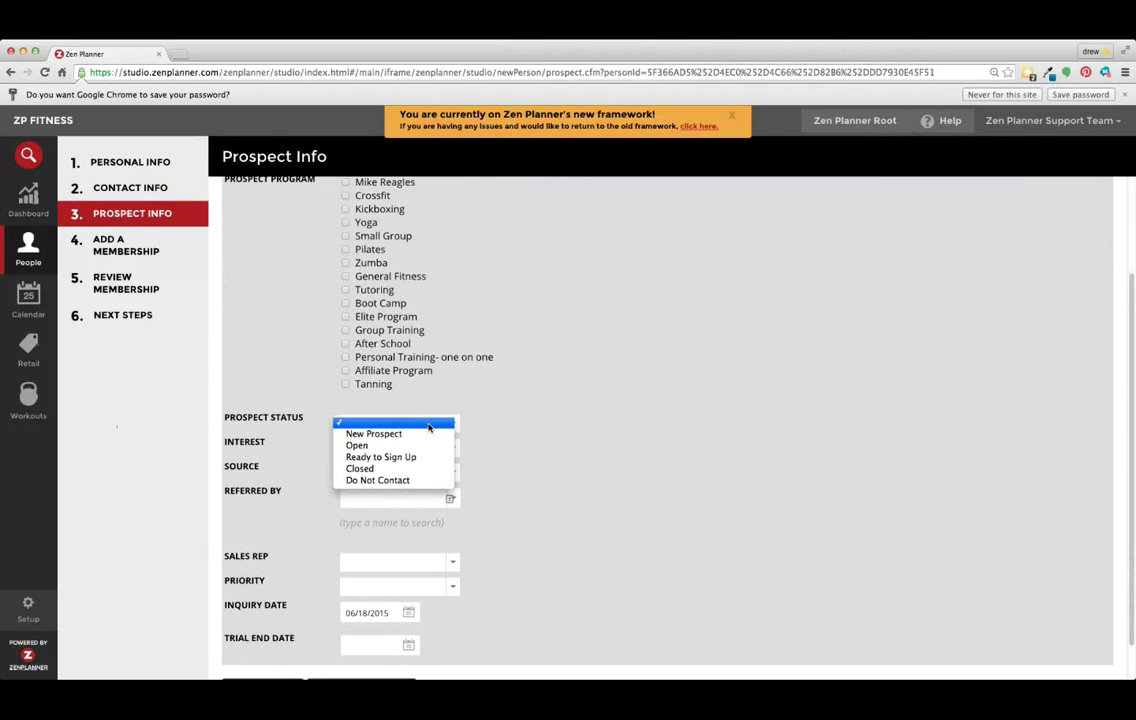
left_click(428, 424)
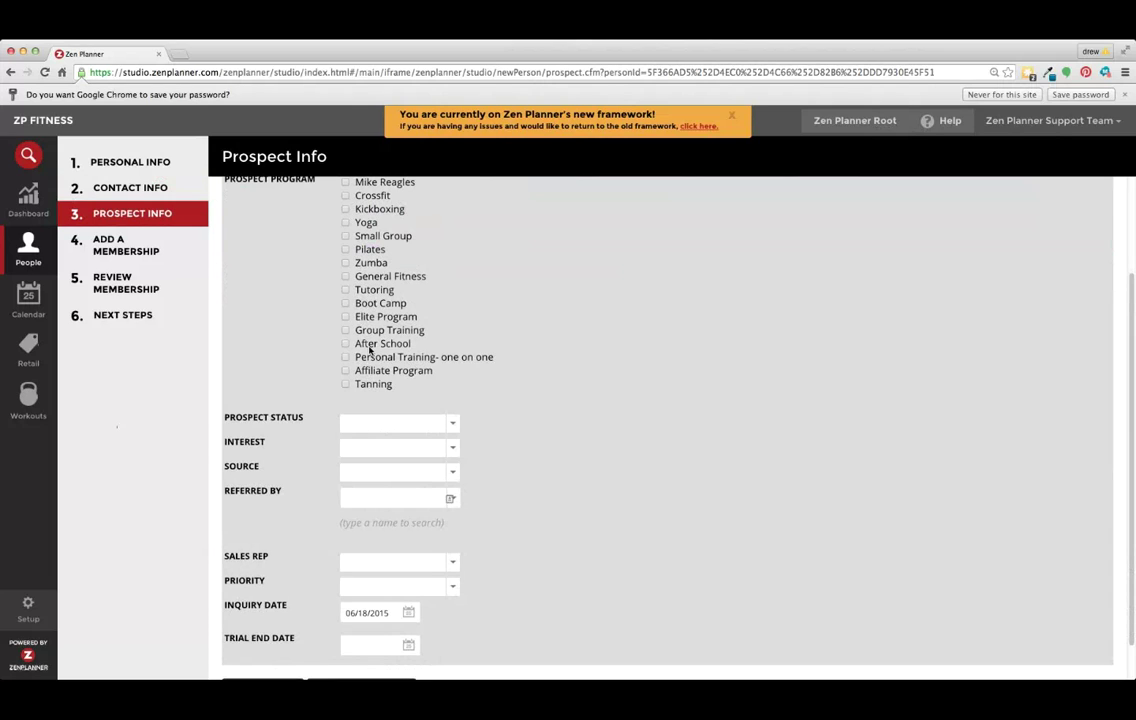
left_click(375, 422)
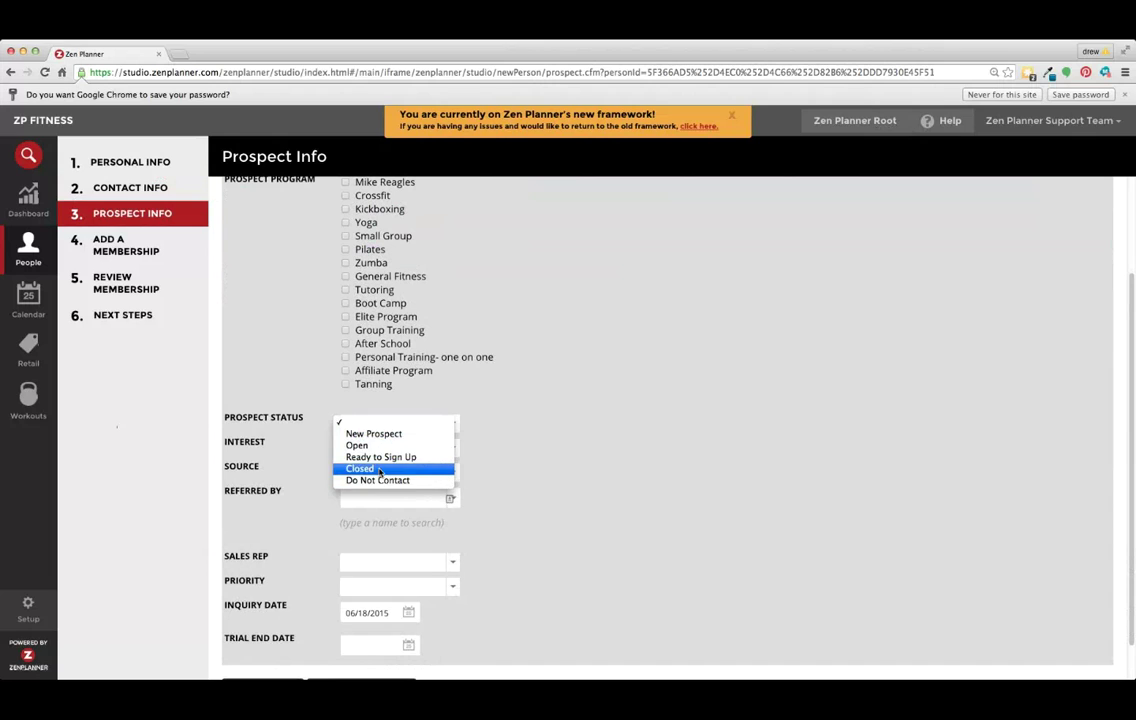
left_click(560, 390)
scroll(500, 337, "up", 2)
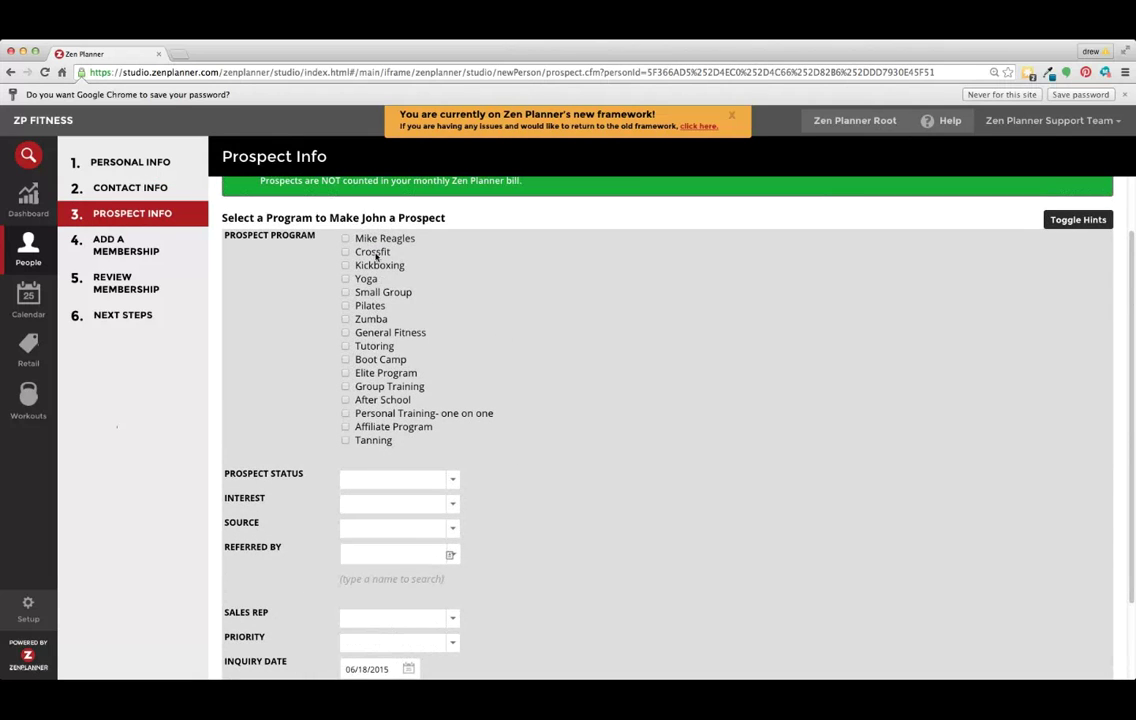
left_click(430, 527)
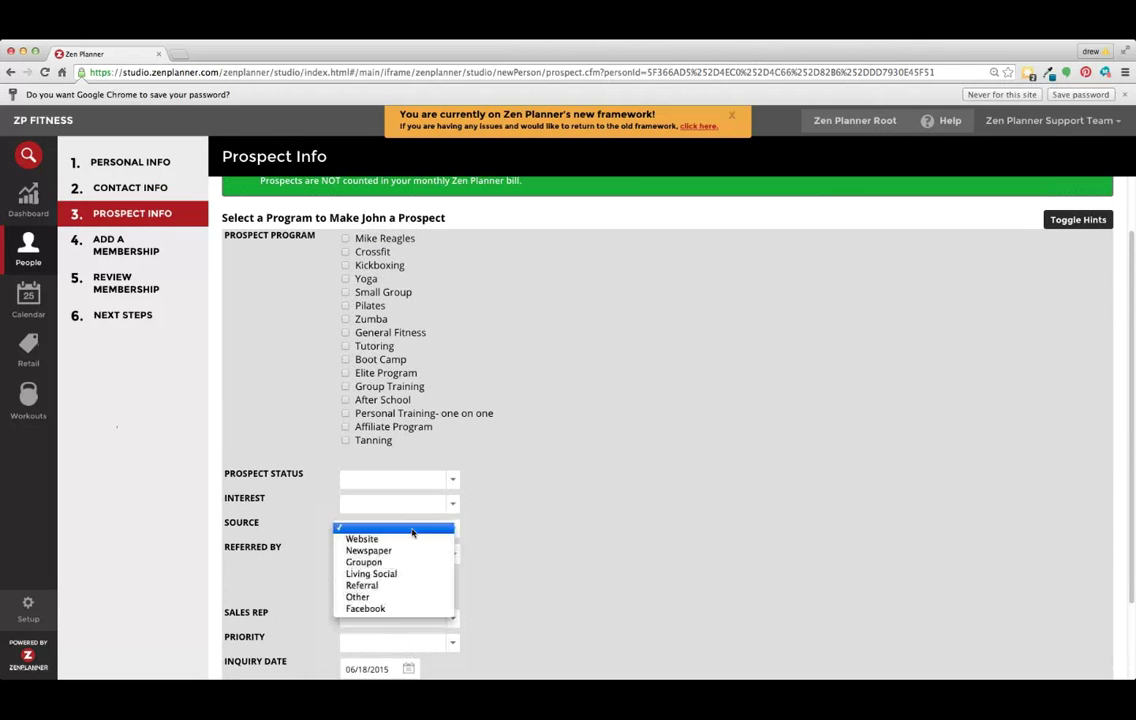
left_click(394, 552)
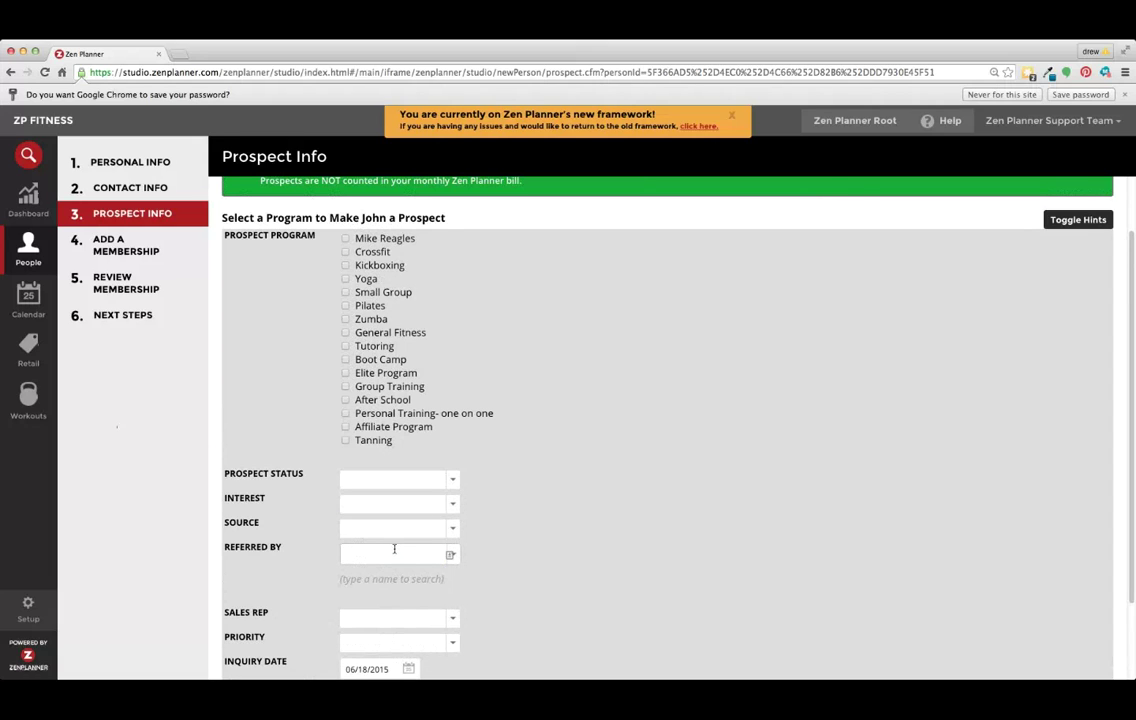
scroll(519, 513, "down", 2)
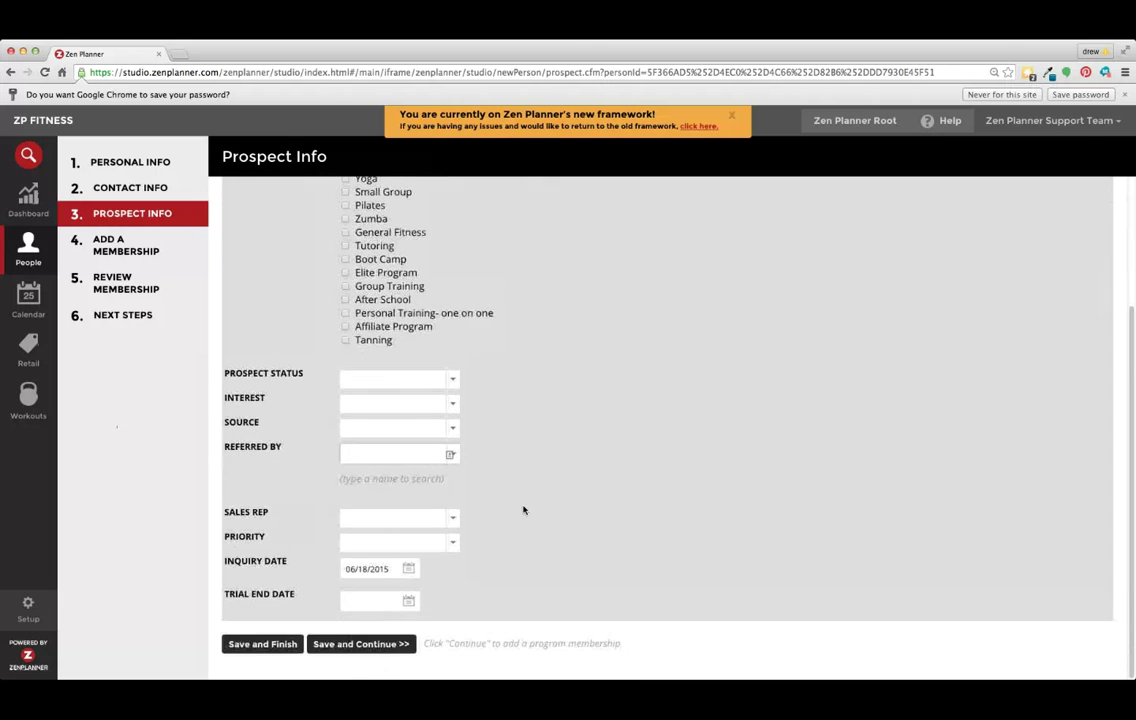
left_click(428, 520)
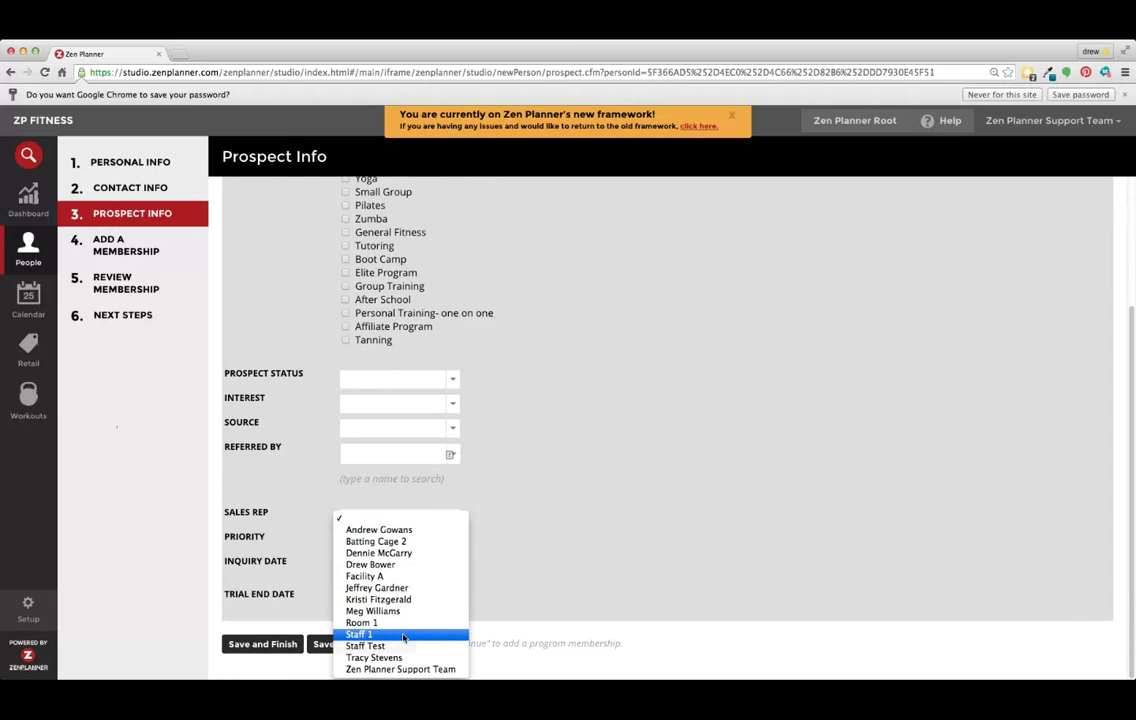
left_click(510, 612)
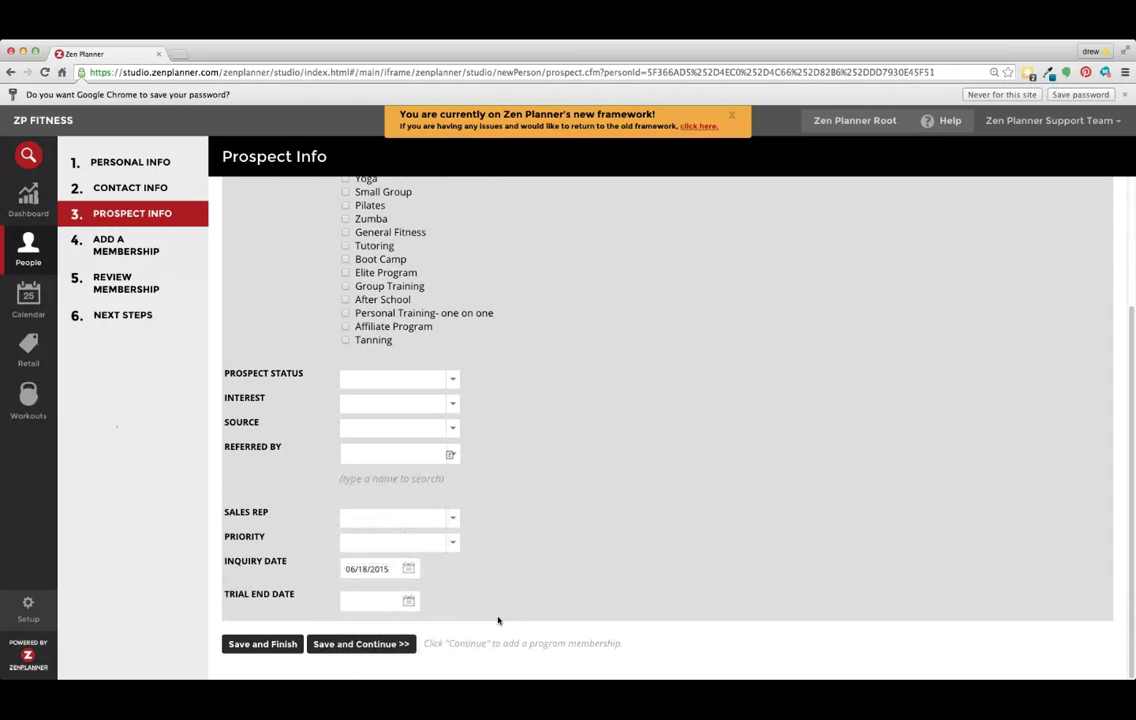
Choose the Prepaid 6 Month Package membership with no account level discount and save.
left_click(353, 646)
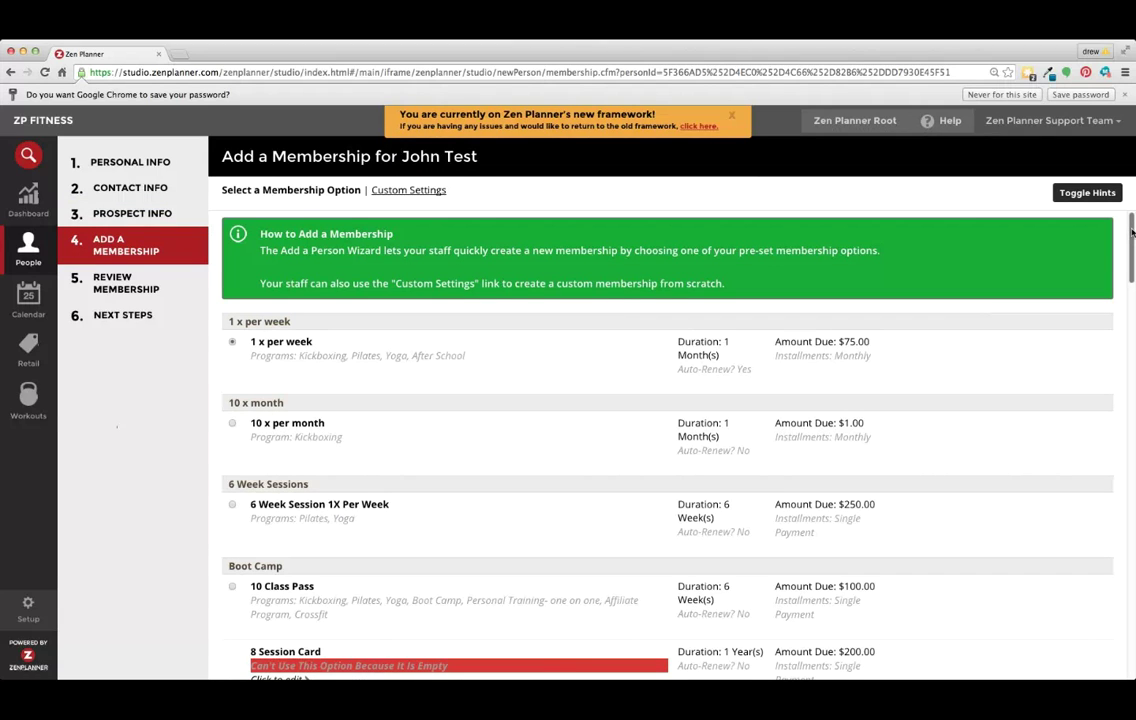
left_click_drag(1132, 232, 1117, 403)
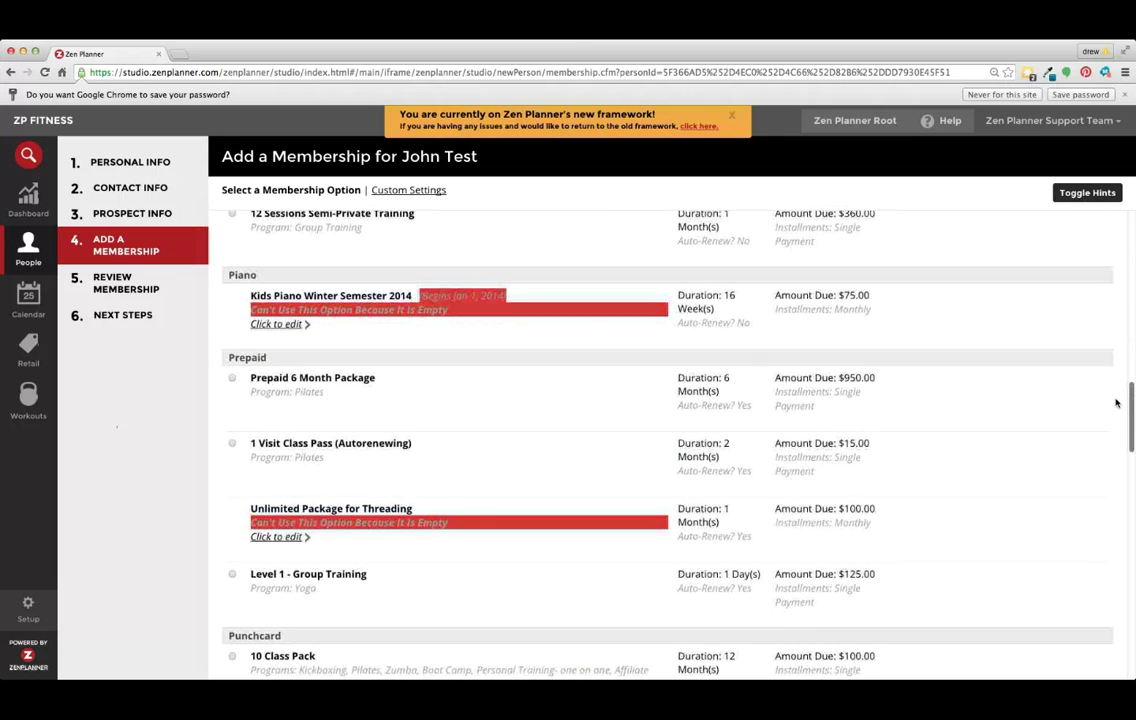
left_click(232, 377)
scroll(406, 388, "down", 15)
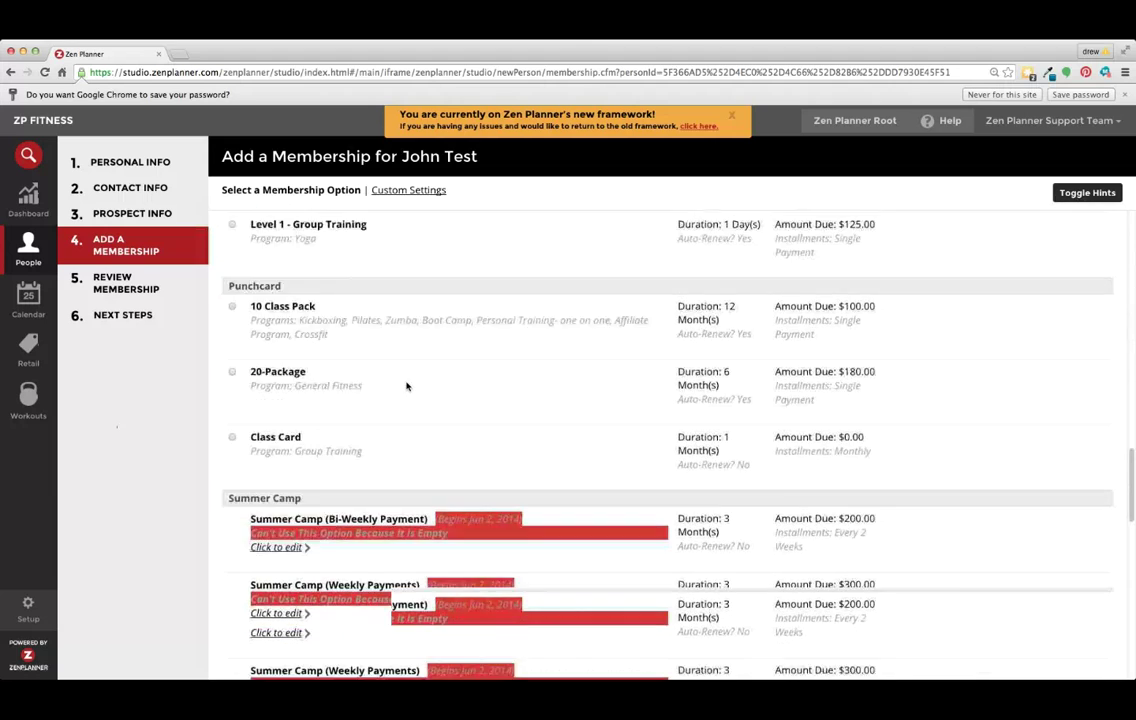
scroll(408, 388, "down", 4)
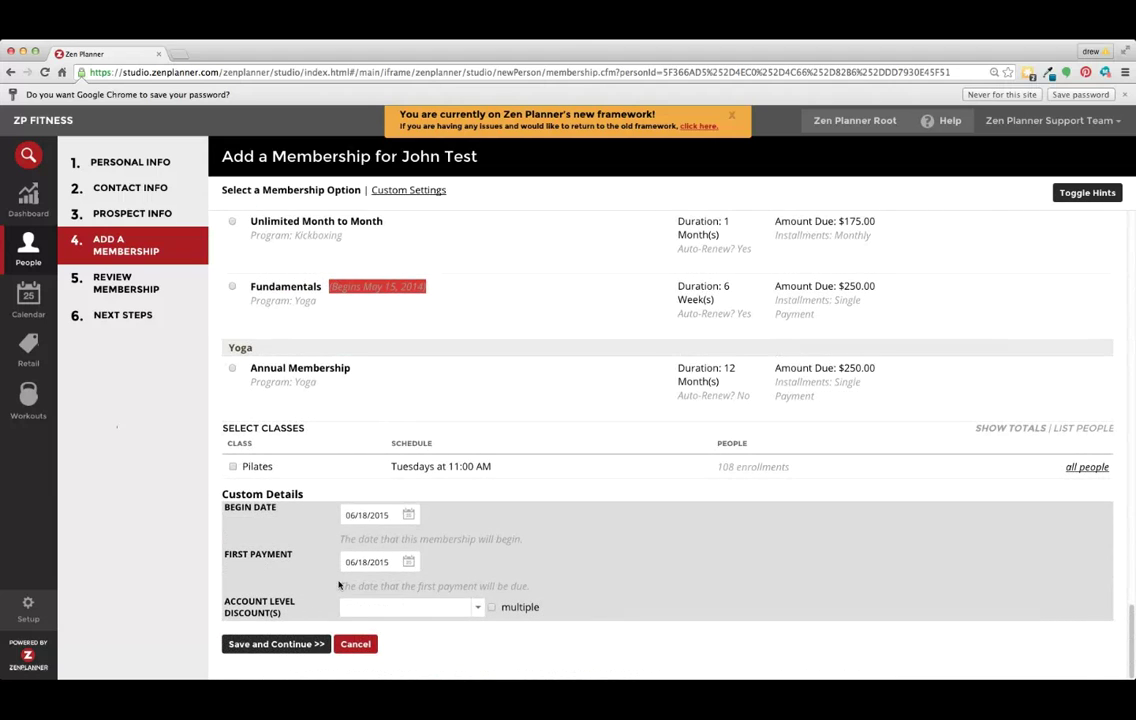
left_click(367, 610)
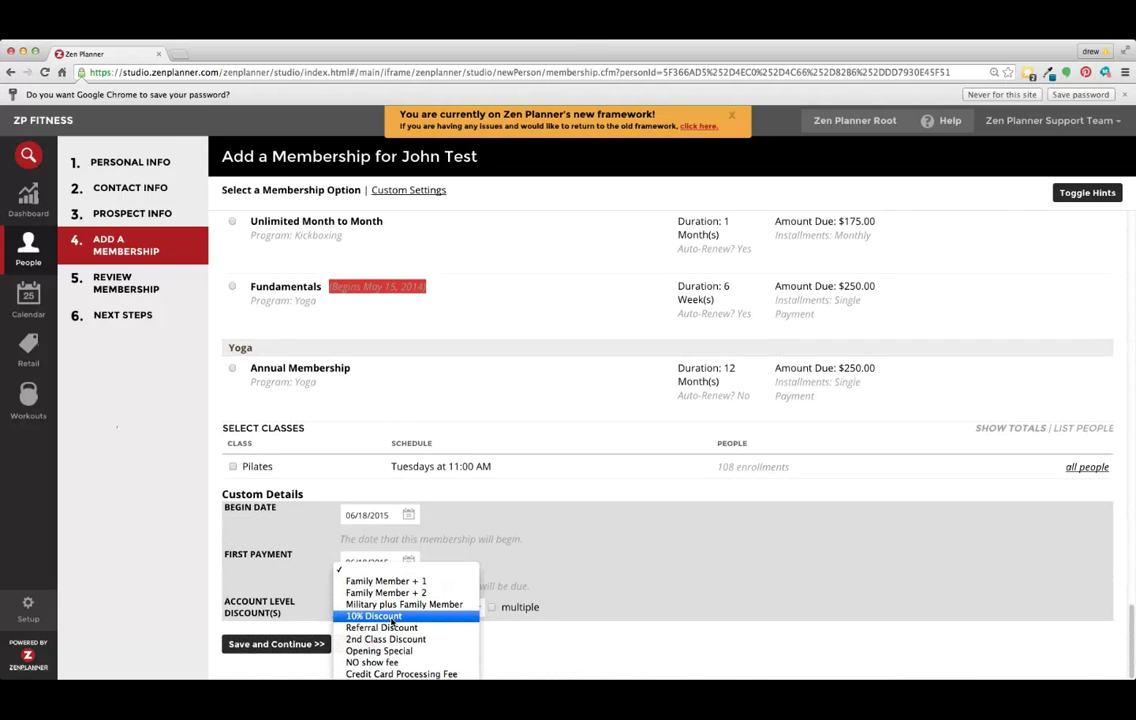
left_click(300, 644)
left_click(306, 646)
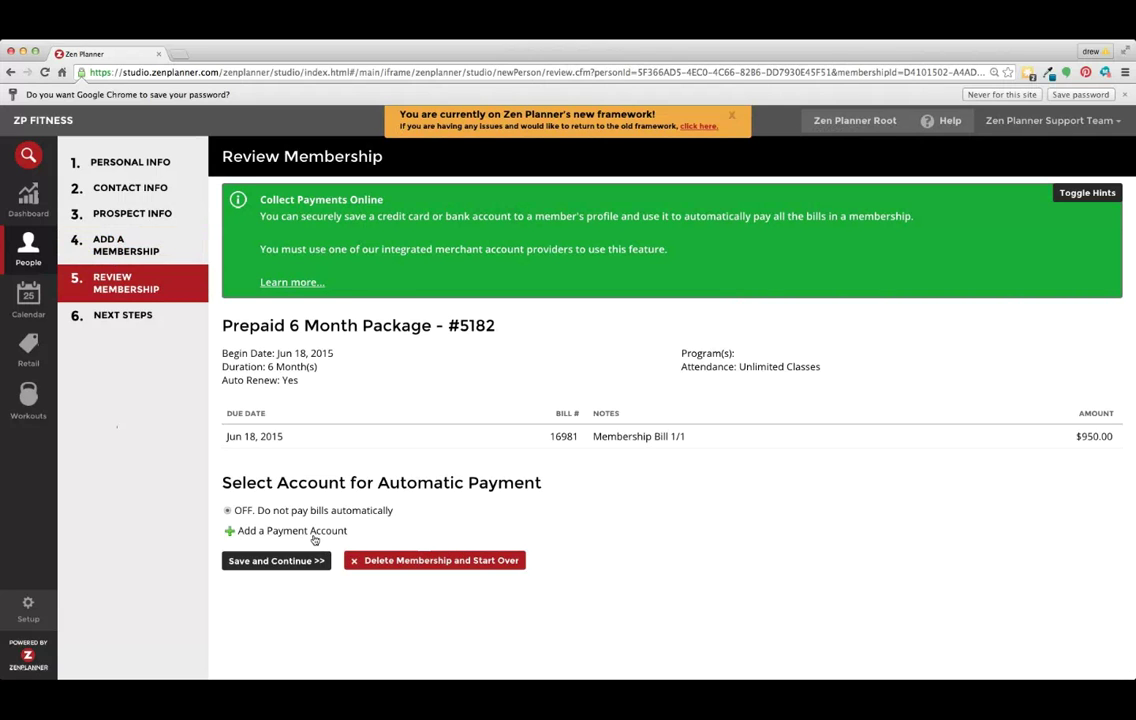
Open the Edit Account Info dialog to add a payment account.
left_click(313, 537)
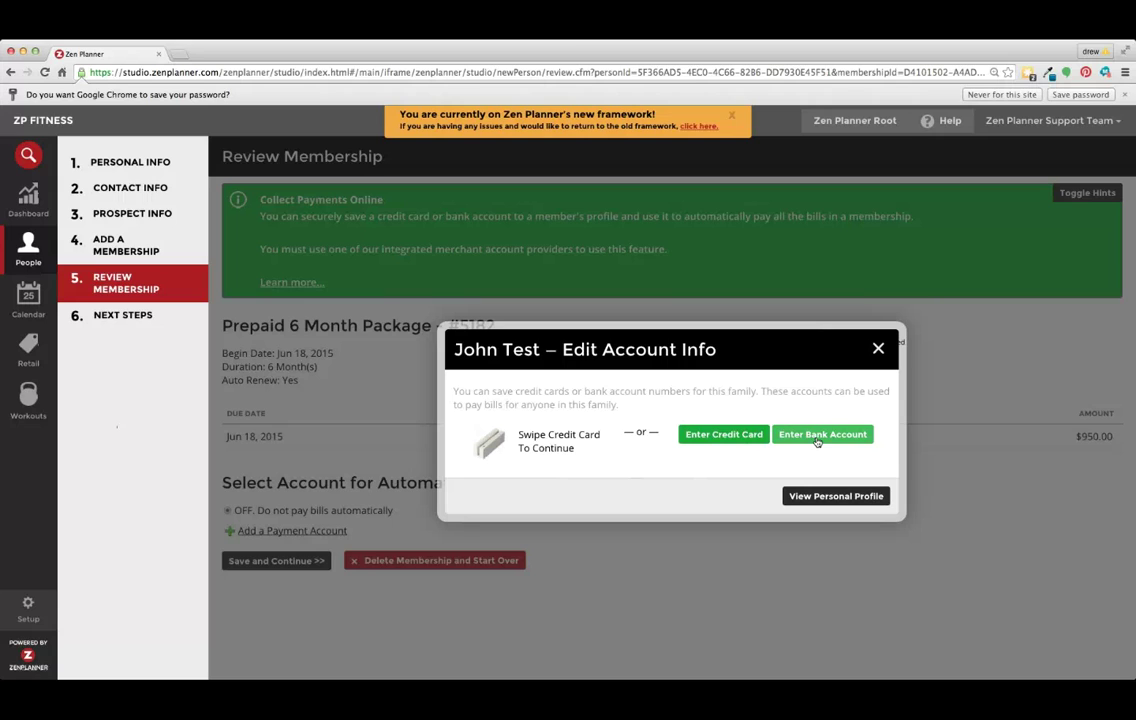
Enter the credit card number with expiration (02) February 2018.
left_click(727, 435)
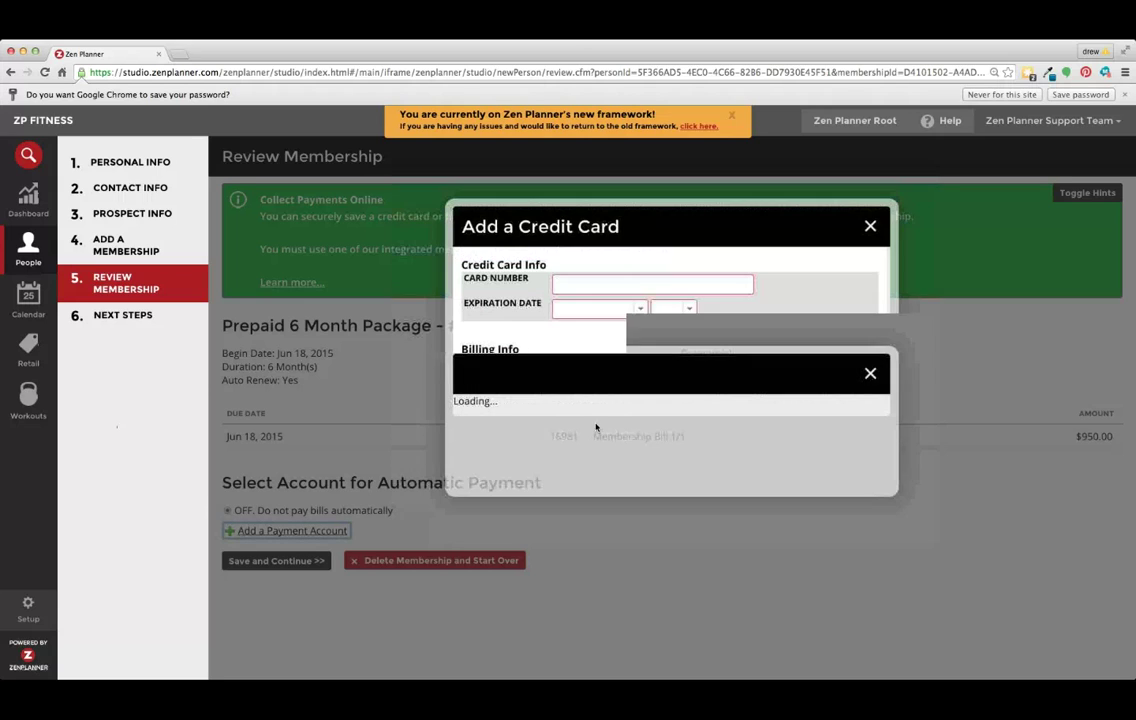
left_click(604, 284)
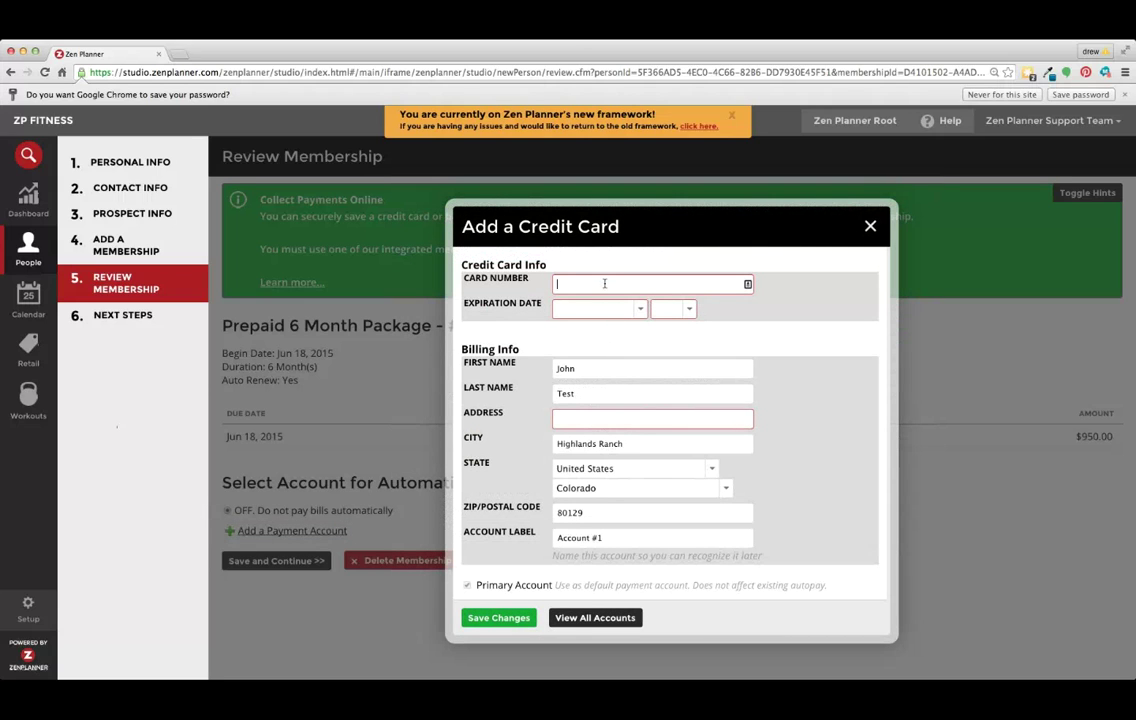
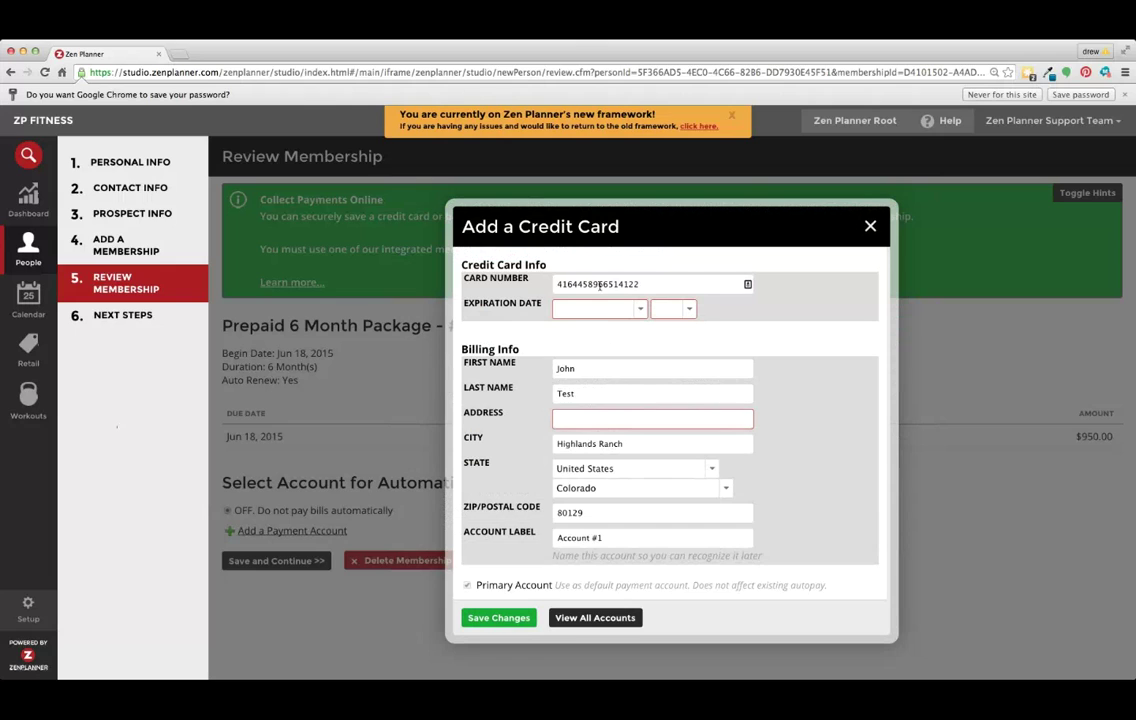
left_click(600, 309)
left_click(592, 328)
left_click(670, 309)
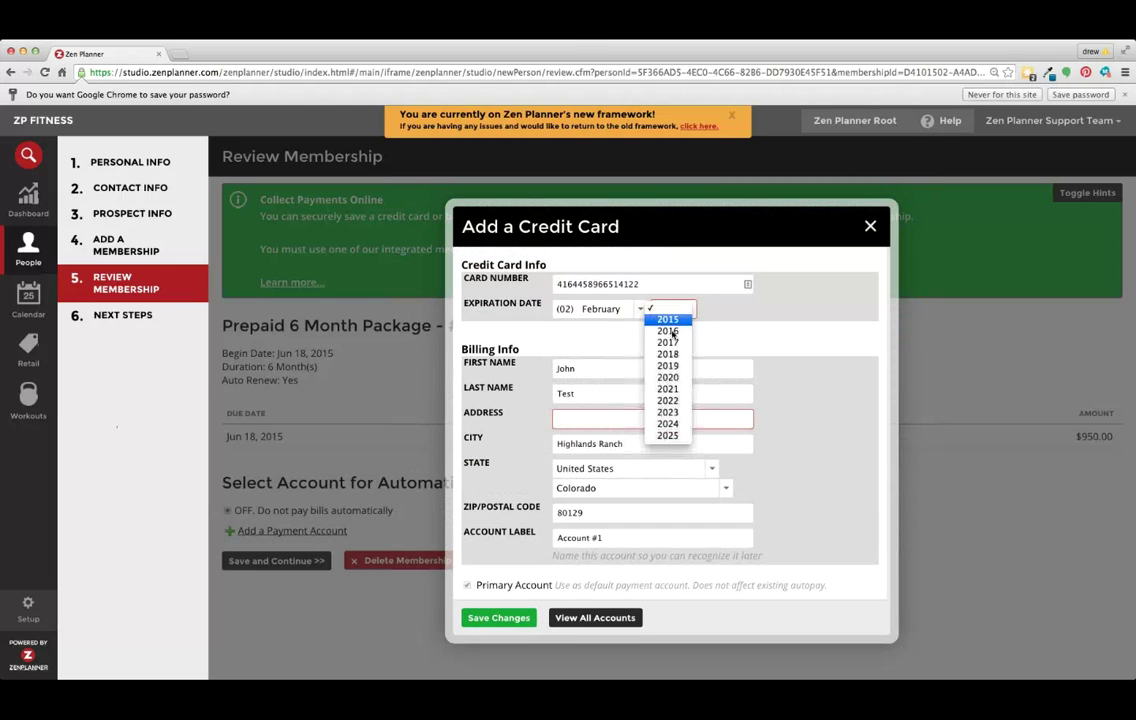
left_click(668, 354)
Fill in the billing address and rename the account label from Account #1 to 'Credit Card'.
left_click(611, 392)
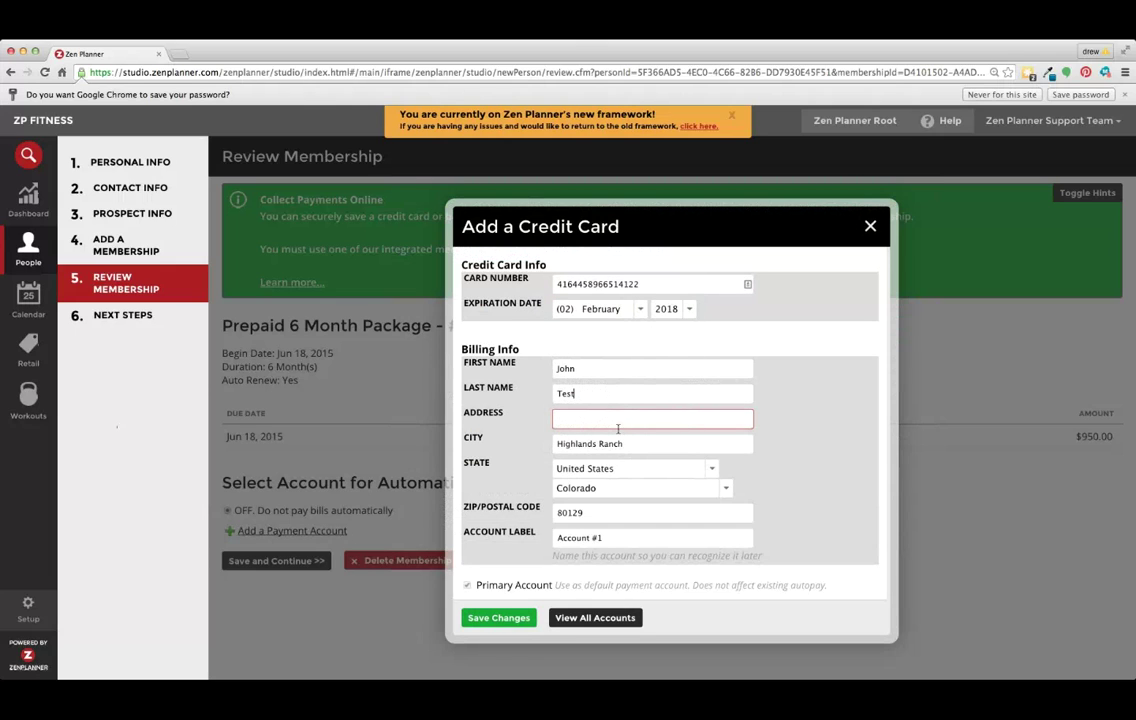
left_click(618, 424)
type("123 Ma")
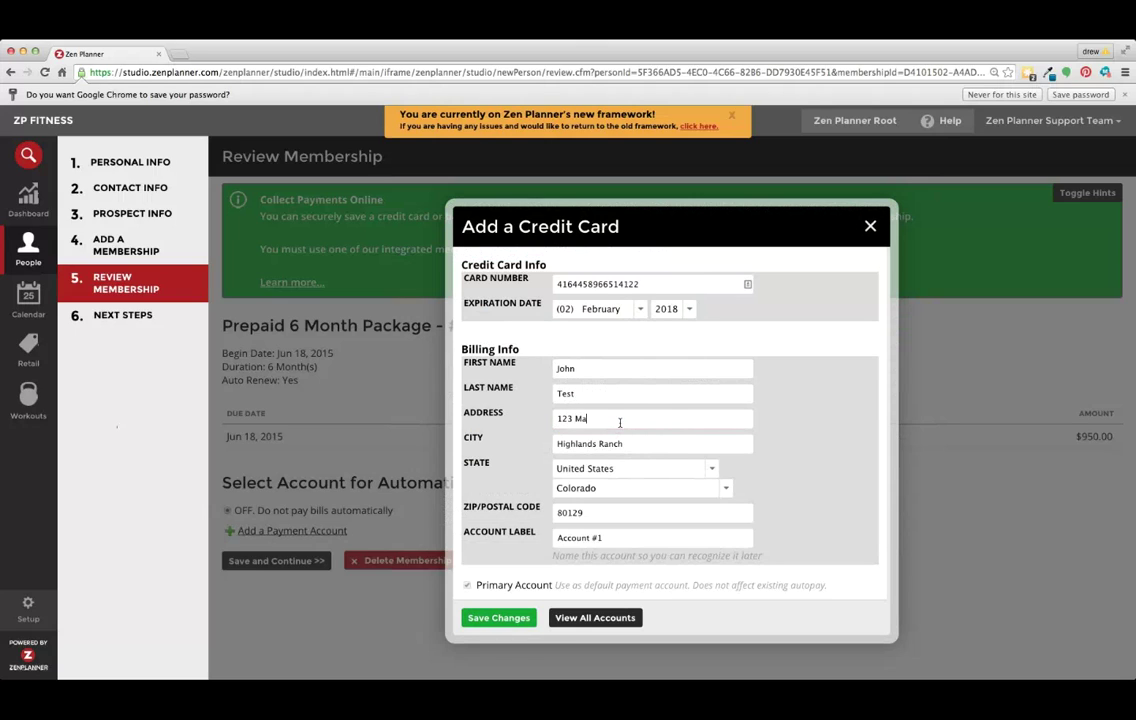
type("in St")
left_click_drag(626, 540, 533, 535)
type("Credit Card")
left_click_drag(626, 540, 548, 539)
Save the credit card, select it for automatic payment, and finish the membership review.
left_click(485, 617)
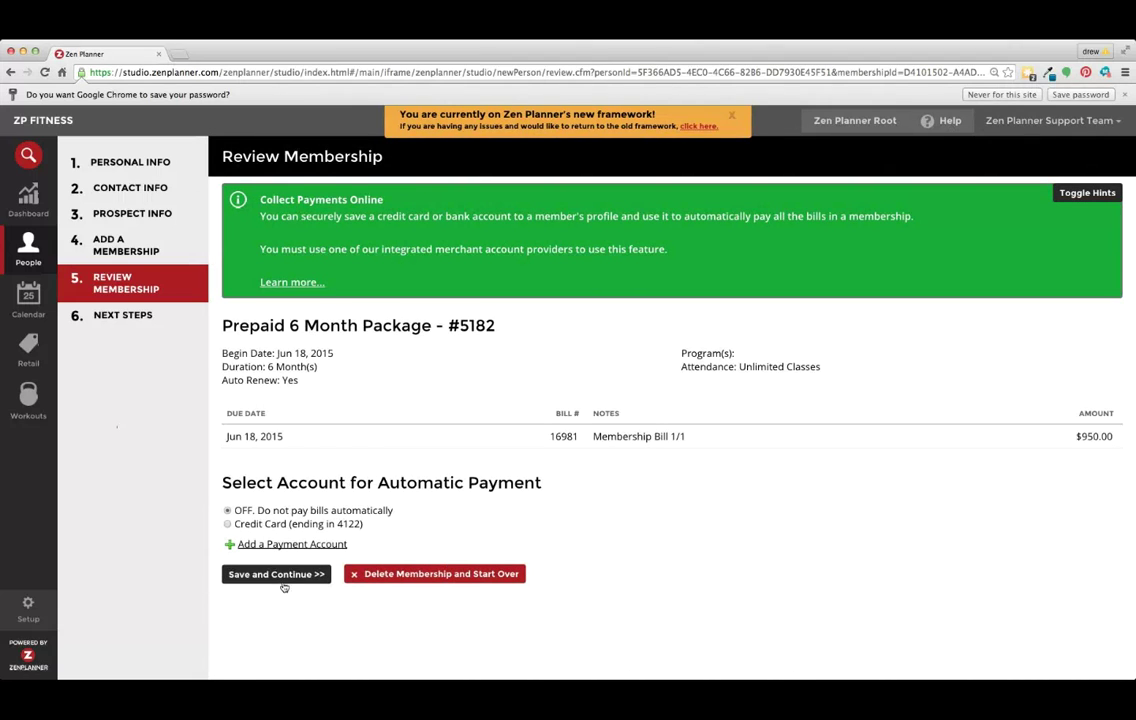
left_click(261, 527)
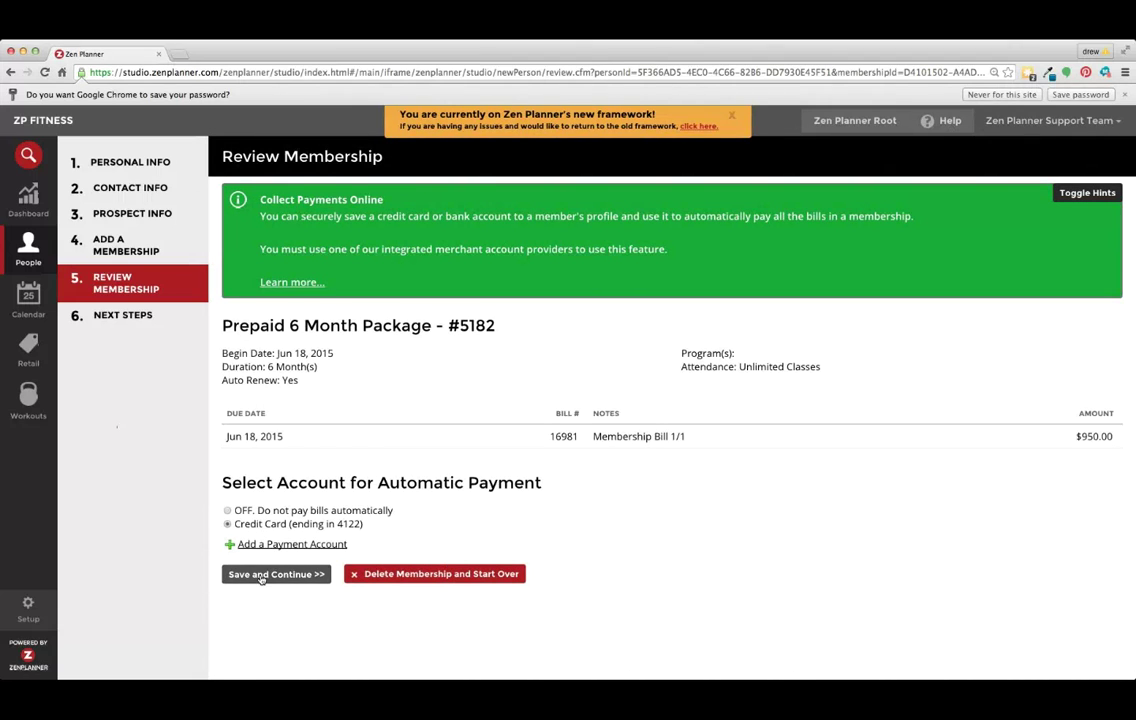
left_click(261, 577)
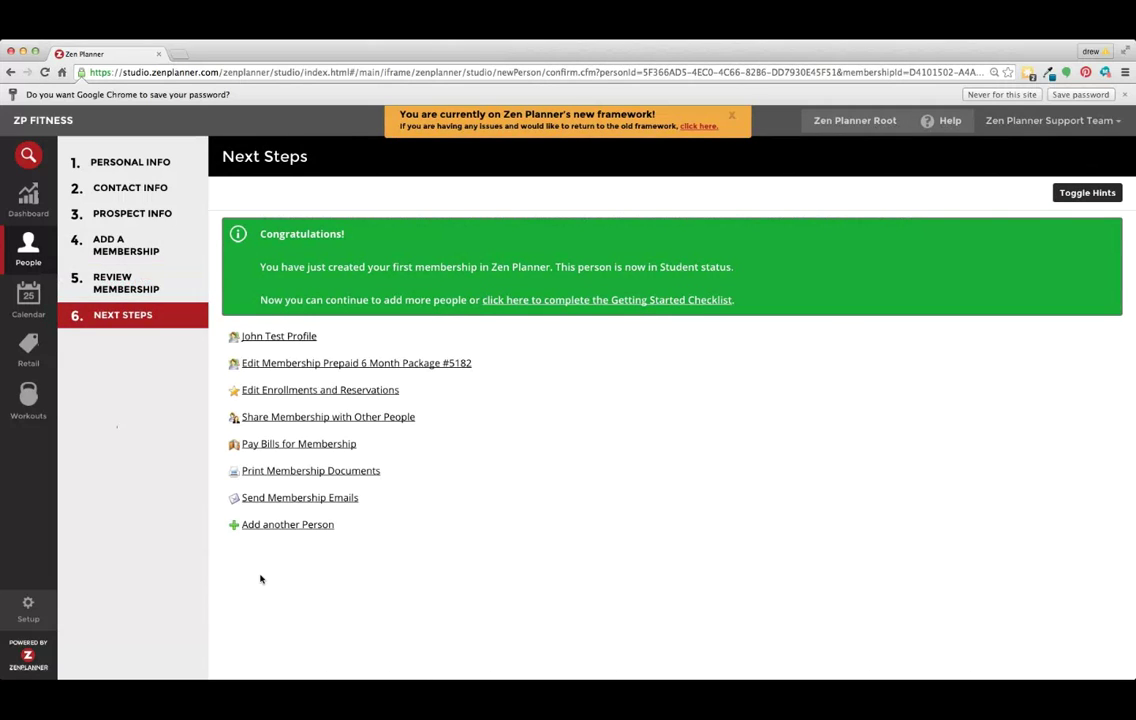
Choose Pay Bills for Membership on the Next Steps page.
left_click(312, 444)
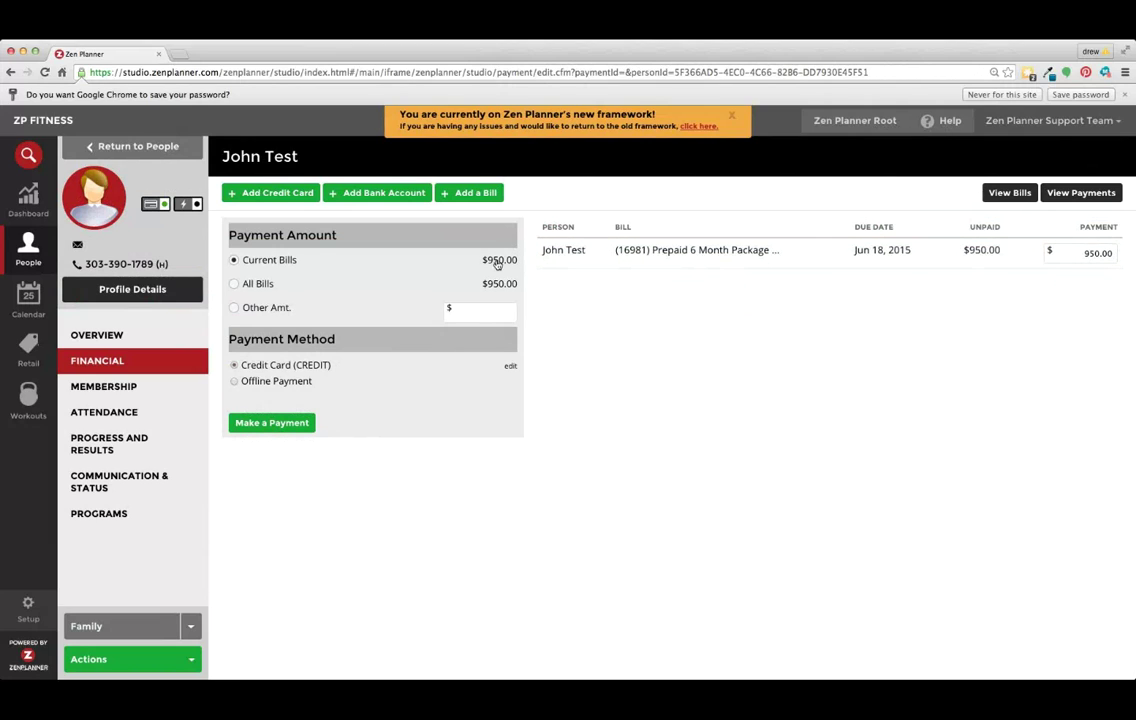
Keep Current Bills and Credit Card selected and submit the $950.00 payment.
left_click(235, 284)
left_click(277, 262)
left_click(285, 425)
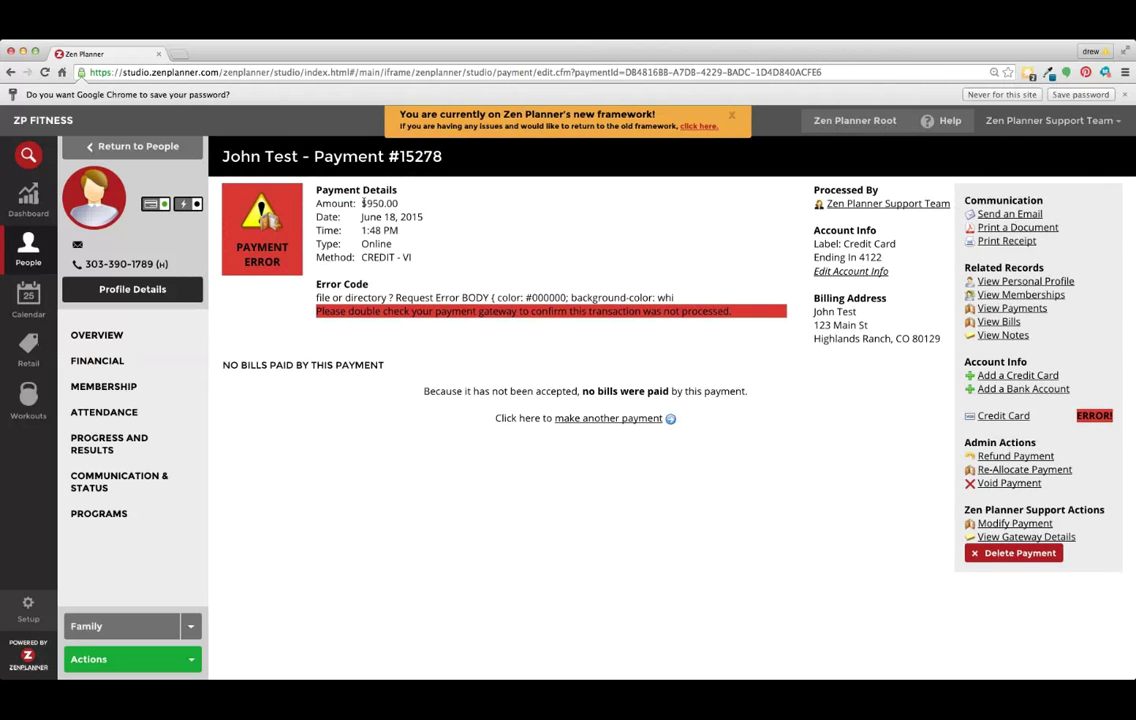
left_click_drag(361, 203, 400, 203)
Open the student's Edit Account Info showing the saved credit card.
left_click(157, 207)
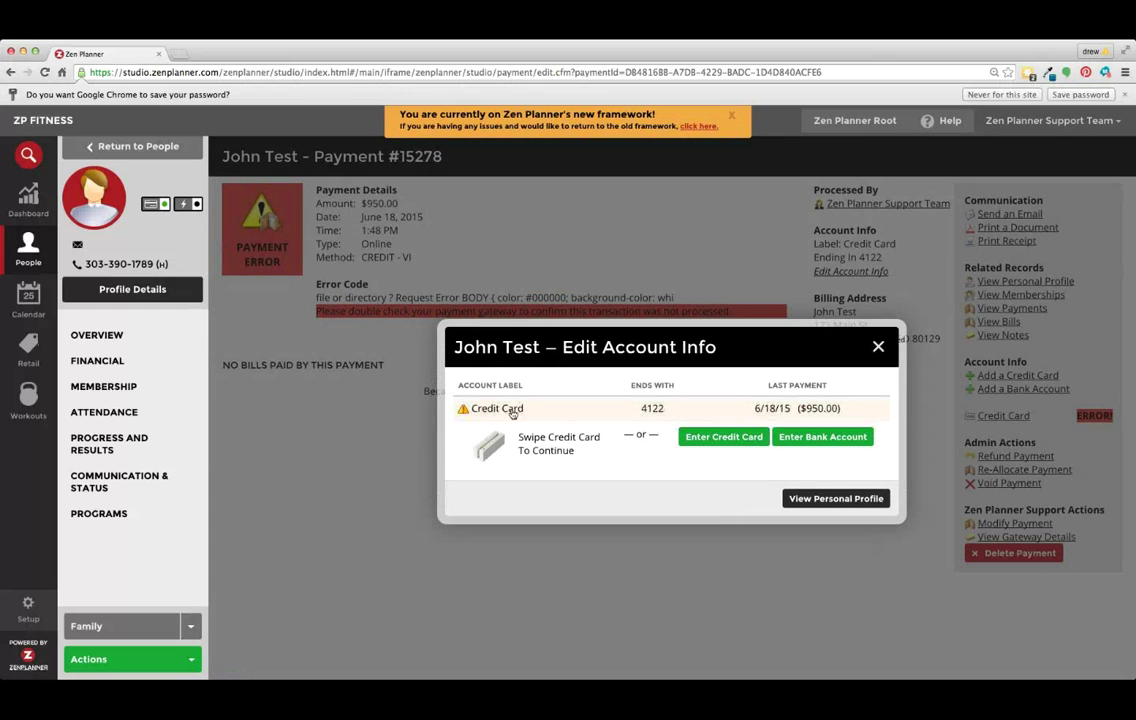